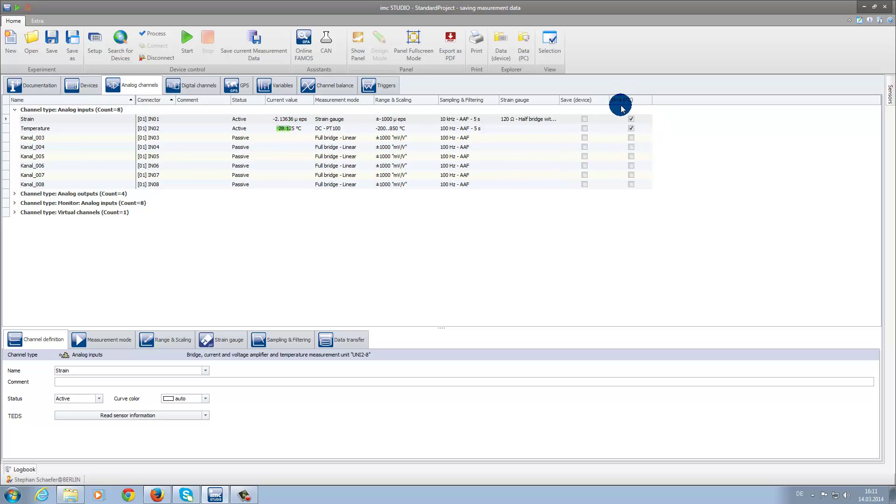
# Step: Switch to the panel and record a roughly 5-second strain and temperature measurement
pyautogui.click(358, 44)
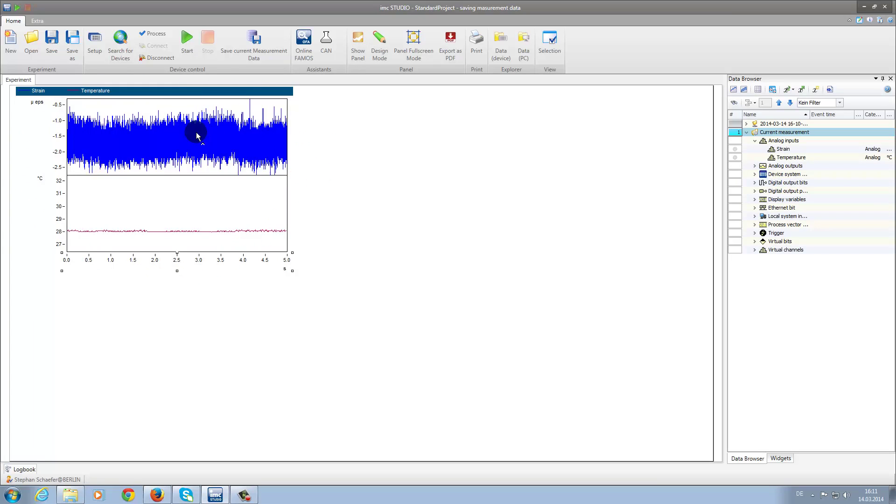
pyautogui.click(185, 43)
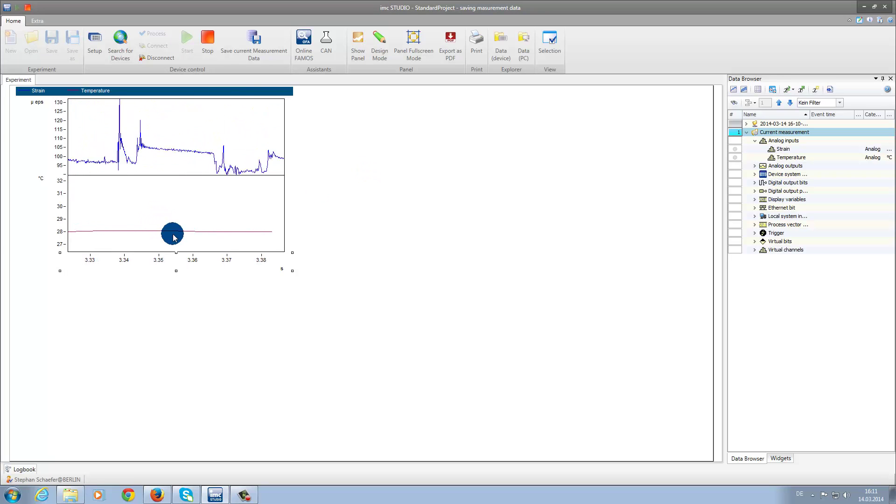
pyautogui.scroll(-5, 201, 261)
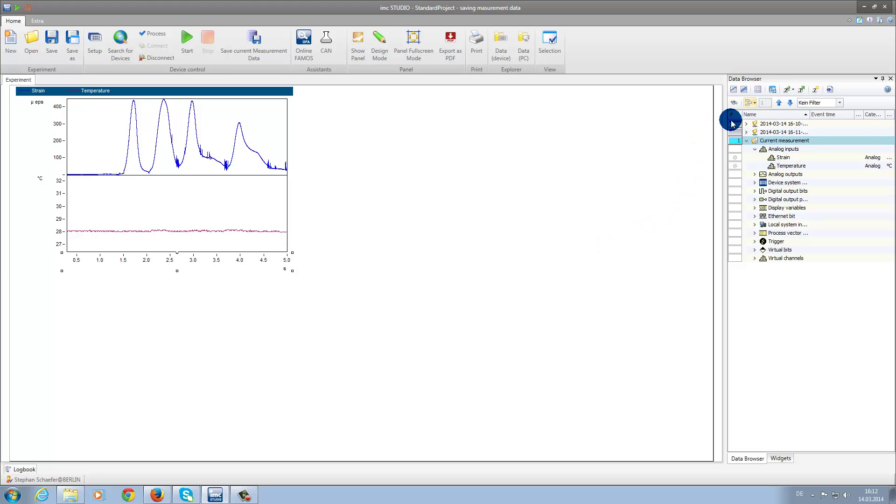
pyautogui.rightClick(772, 126)
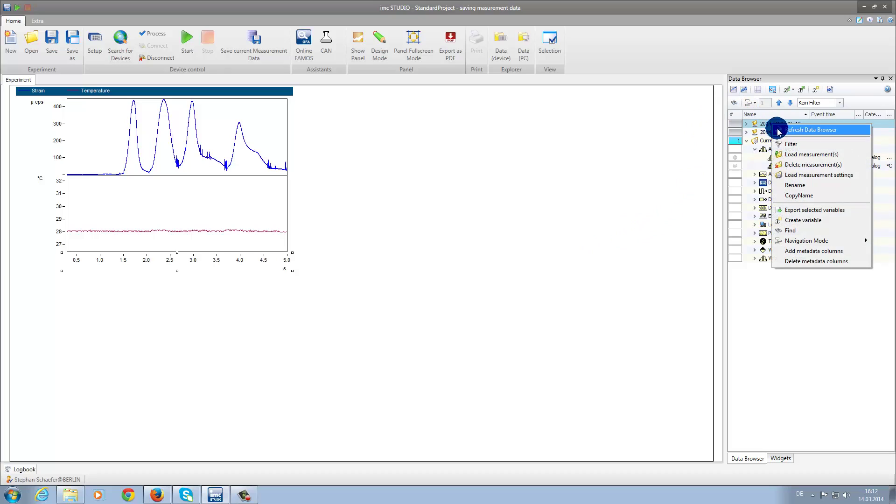
pyautogui.click(797, 186)
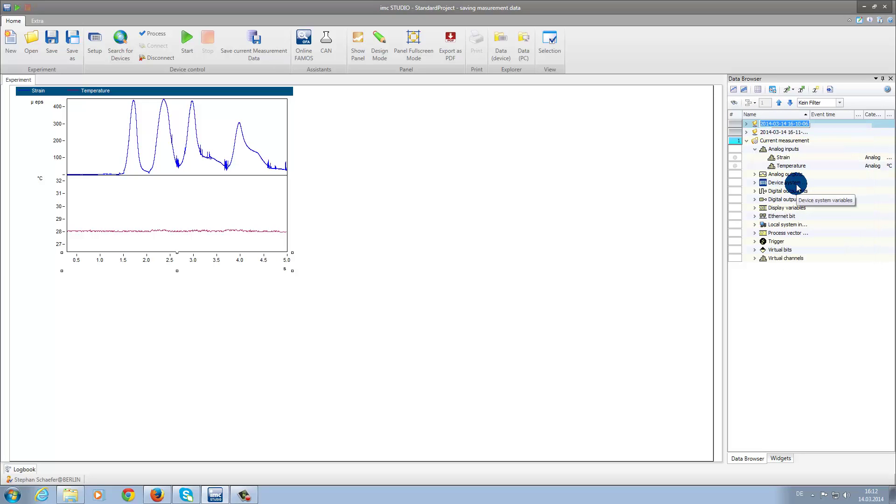
pyautogui.write('tunni')
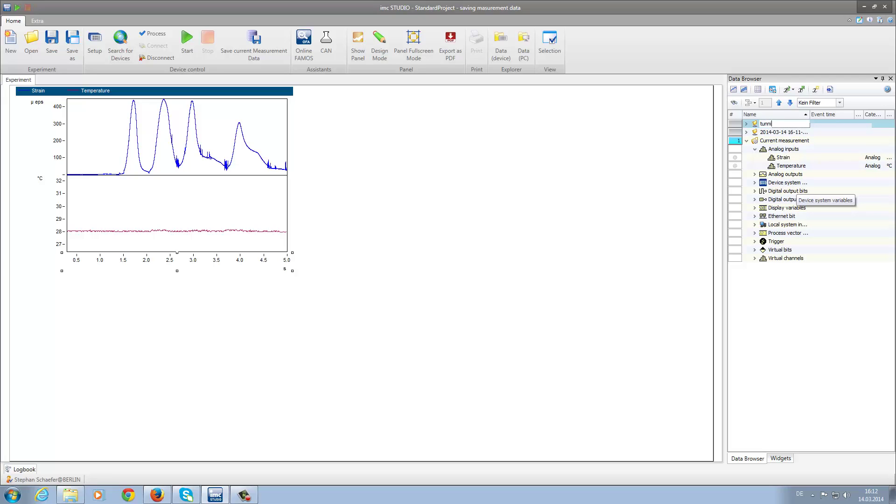
pyautogui.write('ng for')
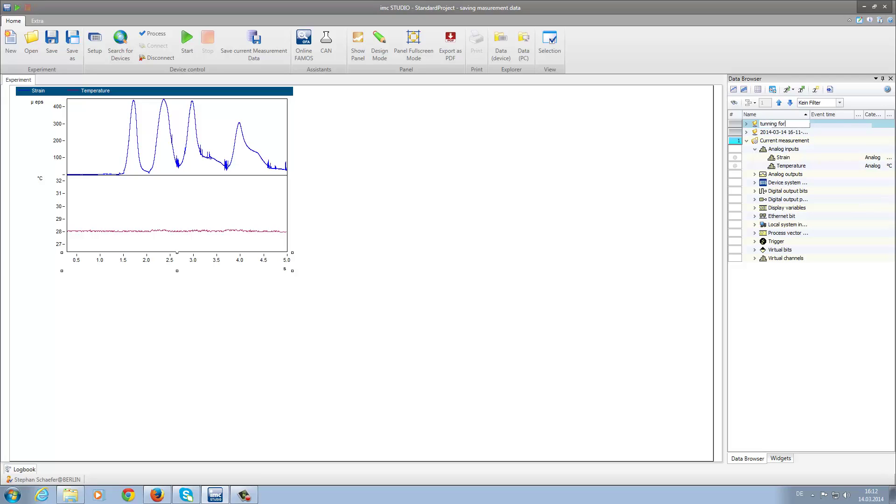
pyautogui.write('k')
pyautogui.click(659, 172)
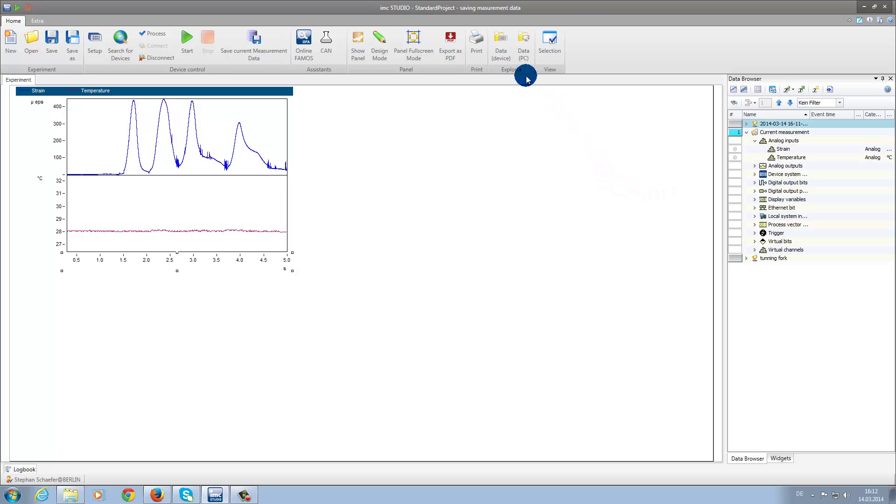
pyautogui.click(521, 51)
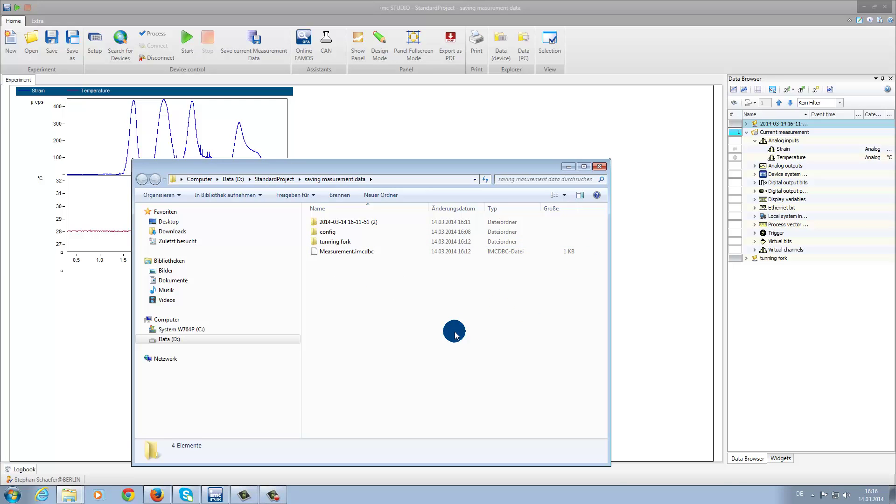
pyautogui.click(599, 167)
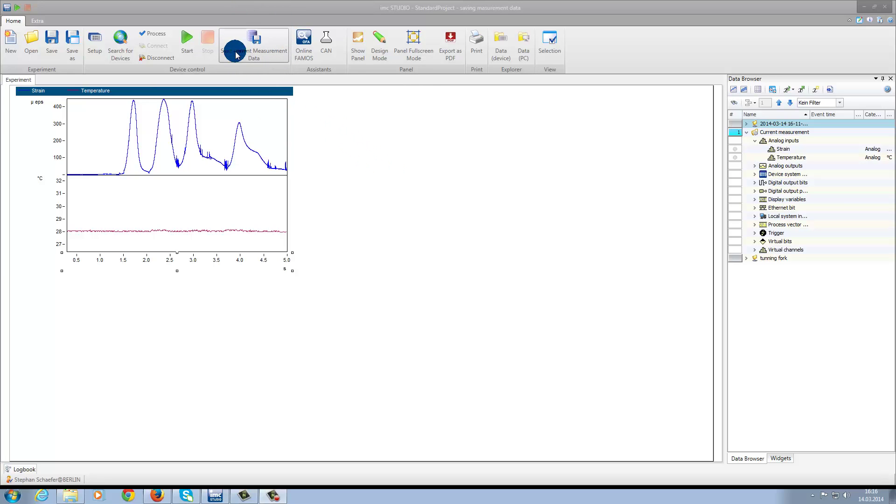
pyautogui.click(259, 47)
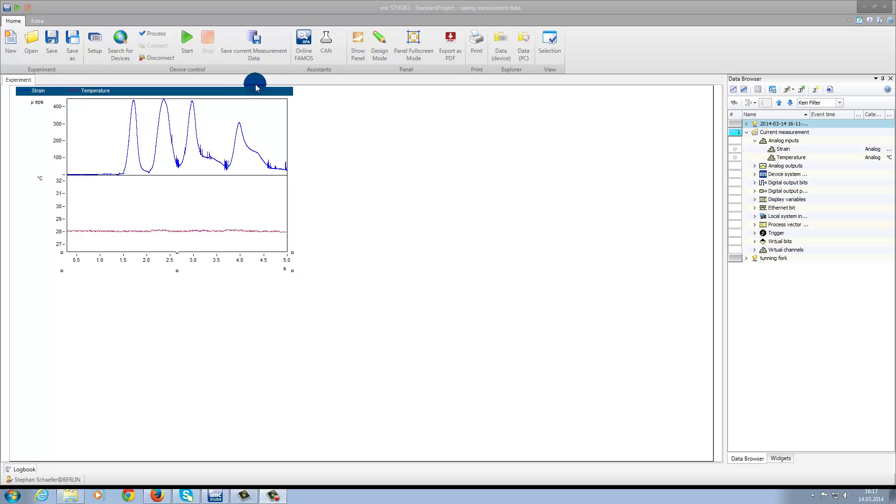
# Step: Show the Strain channel's data transfer settings: transfer to PC, saved as imc FAMOS
pyautogui.click(91, 46)
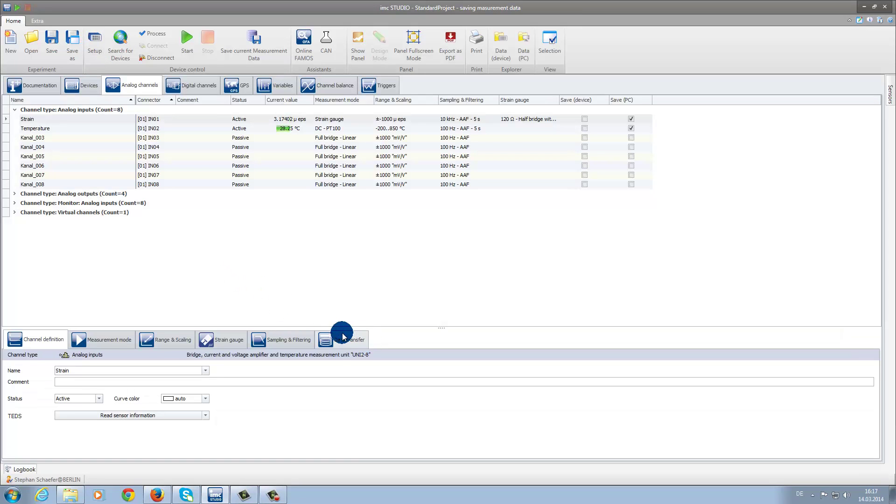
pyautogui.click(343, 339)
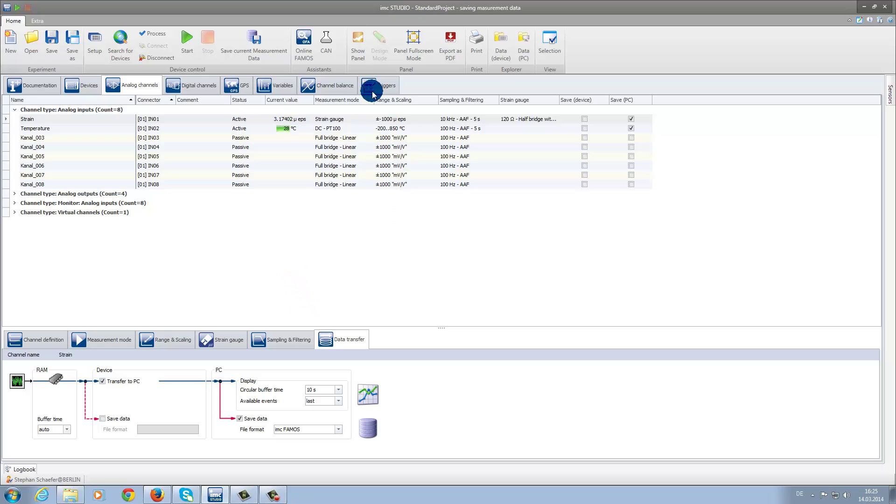
# Step: From the panel view, create a Text-type variable named strain_gauge_test in the Data Browser
pyautogui.click(355, 52)
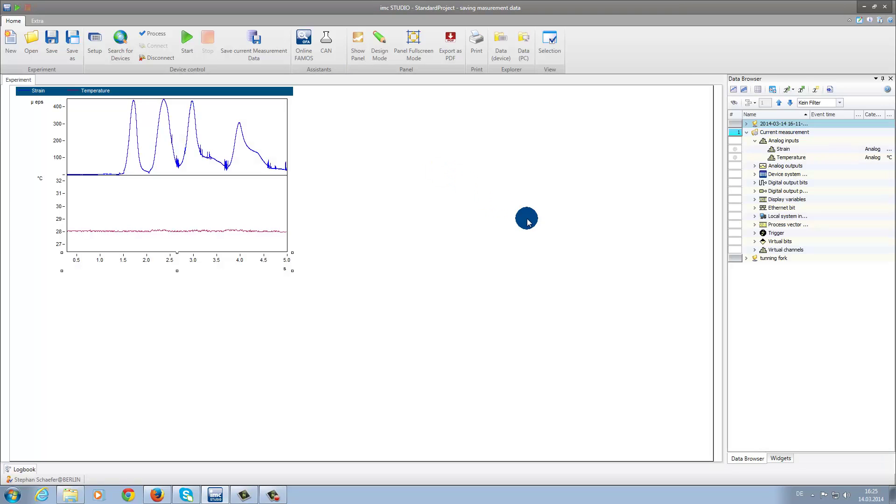
pyautogui.click(815, 90)
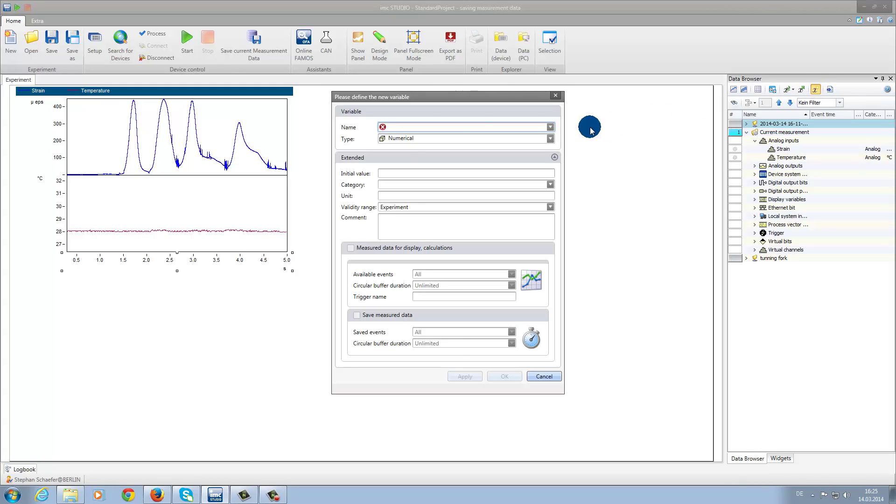
pyautogui.write('strain_gauge_test')
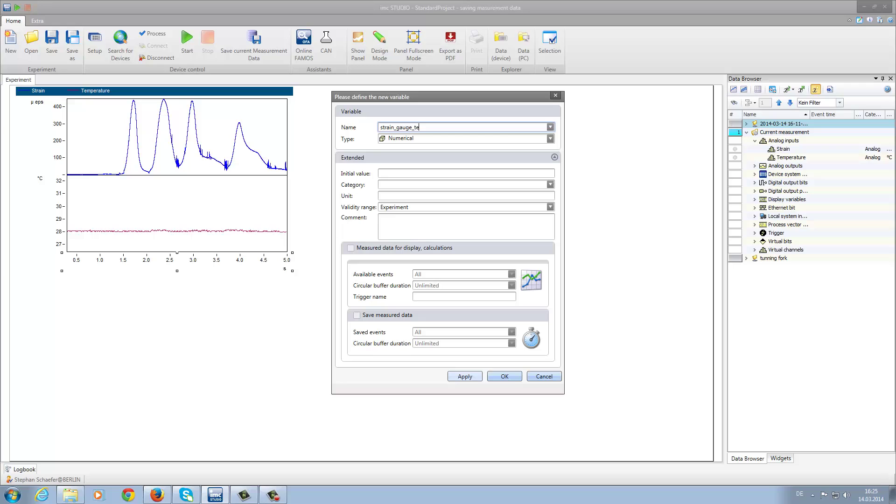
pyautogui.click(549, 139)
pyautogui.click(517, 158)
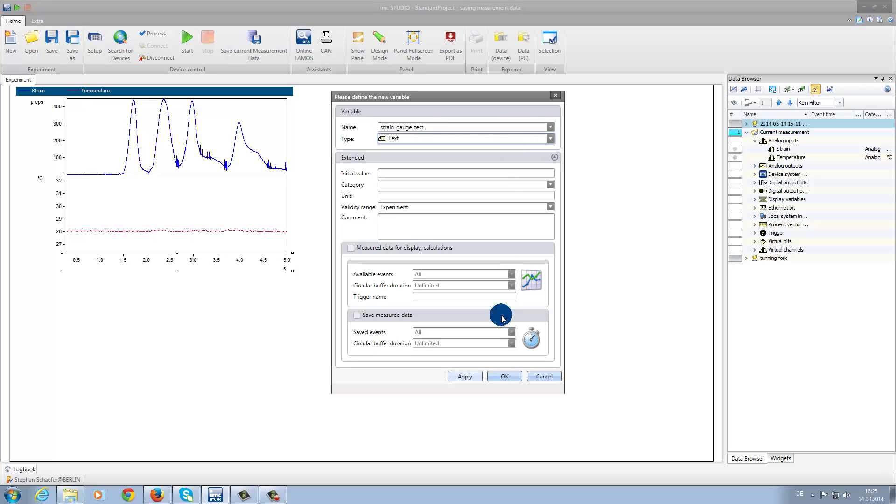
pyautogui.click(497, 376)
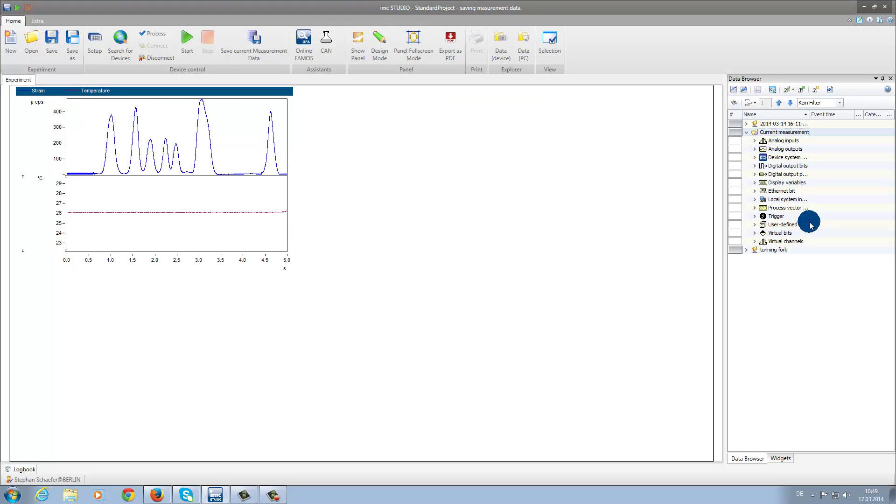
# Step: Place the strain_gauge_test variable on the panel as a Standard edit box
pyautogui.click(755, 224)
pyautogui.moveTo(786, 233); pyautogui.dragTo(352, 123)
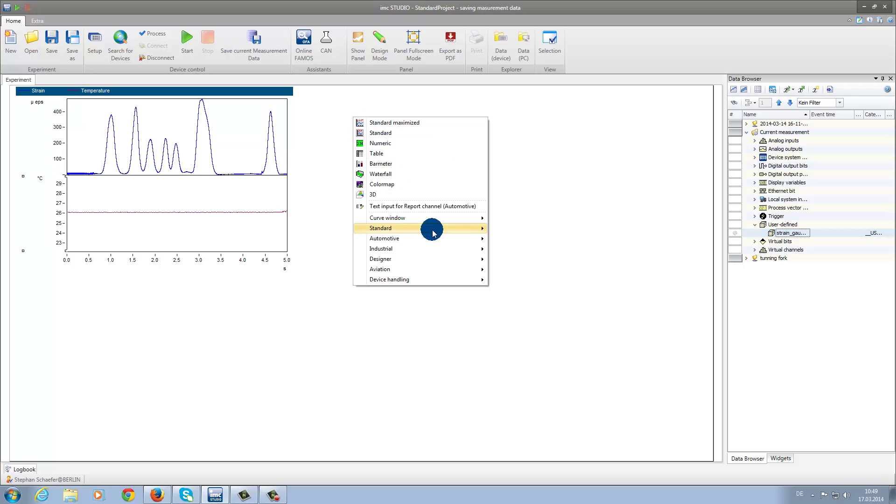
pyautogui.moveTo(434, 231)
pyautogui.click(537, 250)
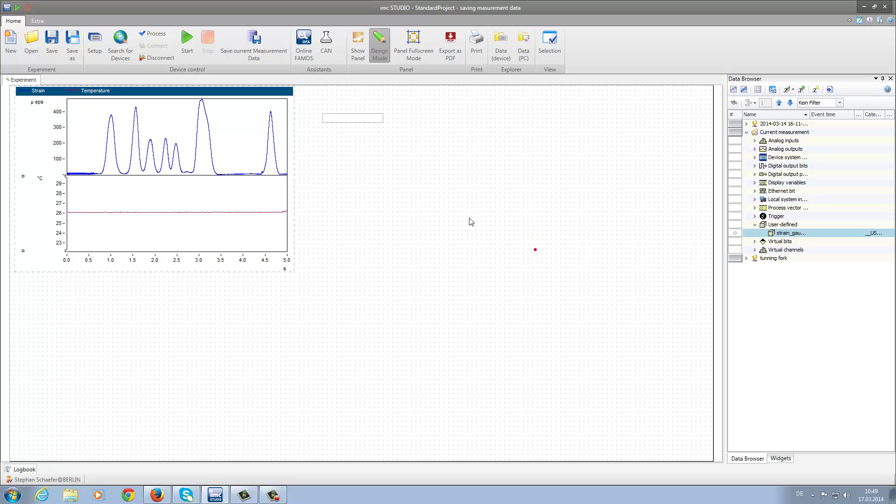
# Step: Set the edit box's Text property to 'strain gauge test' in its Properties
pyautogui.rightClick(352, 118)
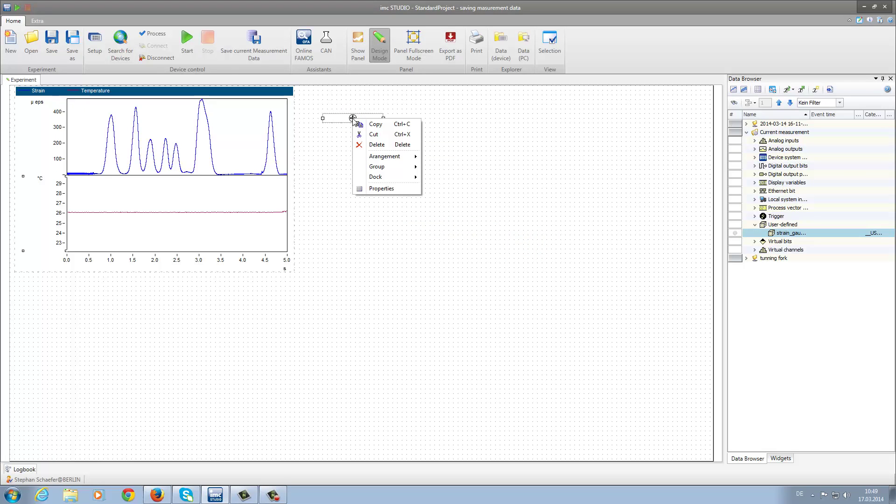
pyautogui.click(390, 189)
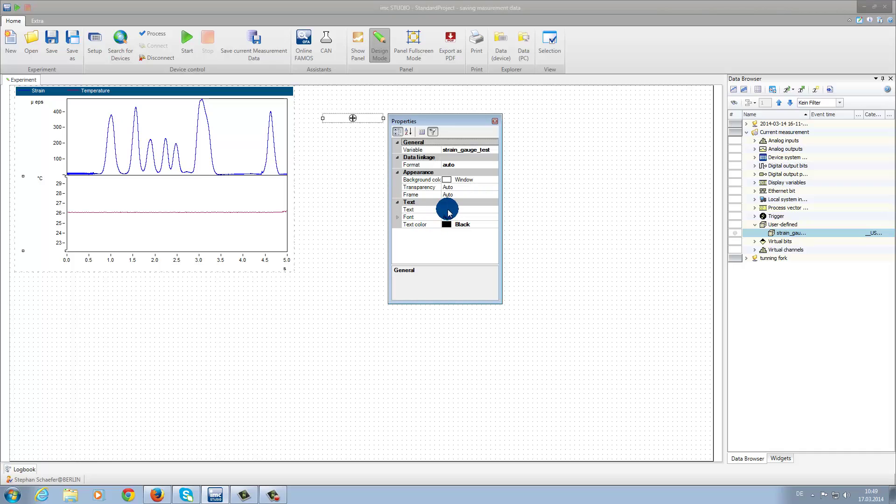
pyautogui.click(447, 210)
pyautogui.click(451, 210)
pyautogui.write('s')
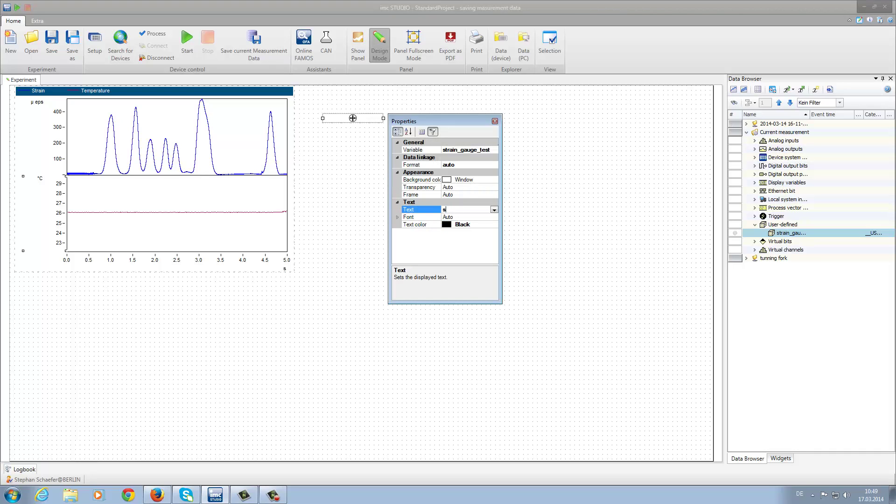
pyautogui.write('train gauge test')
pyautogui.press('Return')
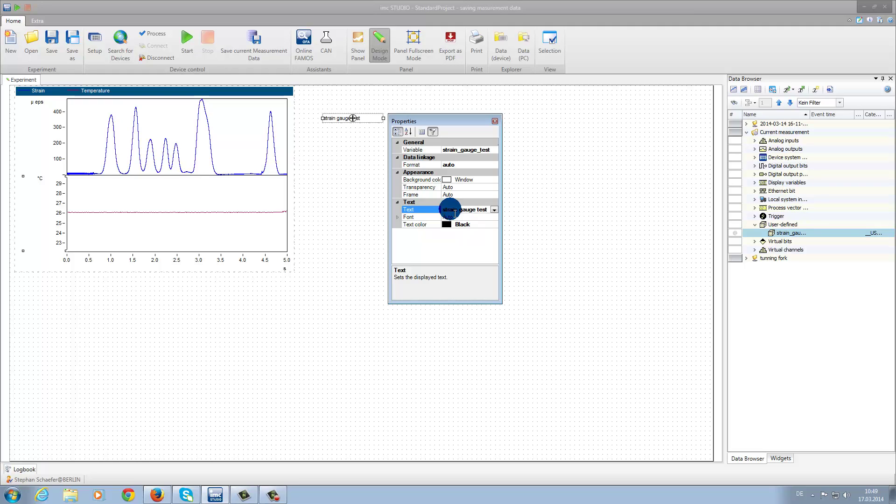
pyautogui.click(496, 123)
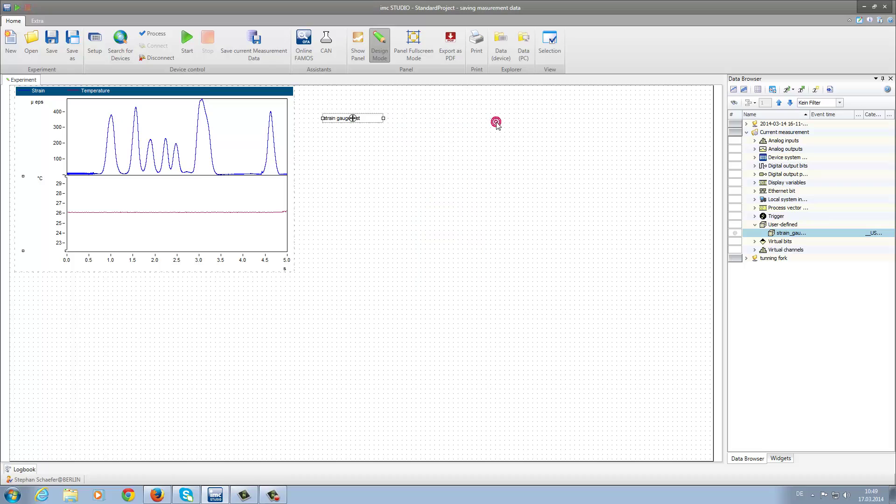
# Step: Enter 'tunning fork vibration' in the strain gauge test text box
pyautogui.click(378, 48)
pyautogui.click(368, 117)
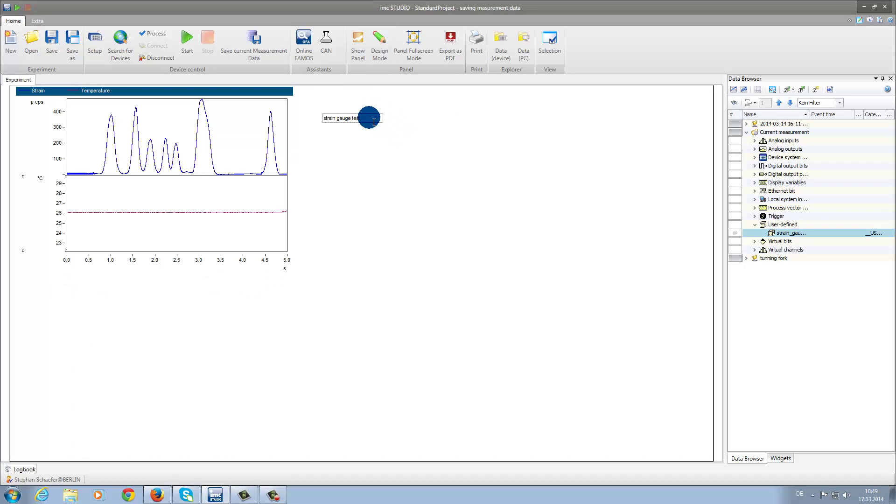
pyautogui.click(372, 120)
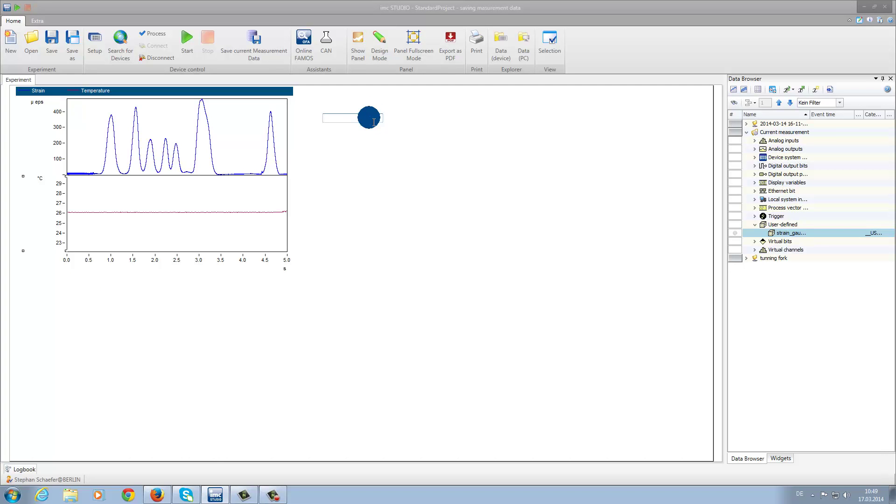
pyautogui.write('tunning fork vibration')
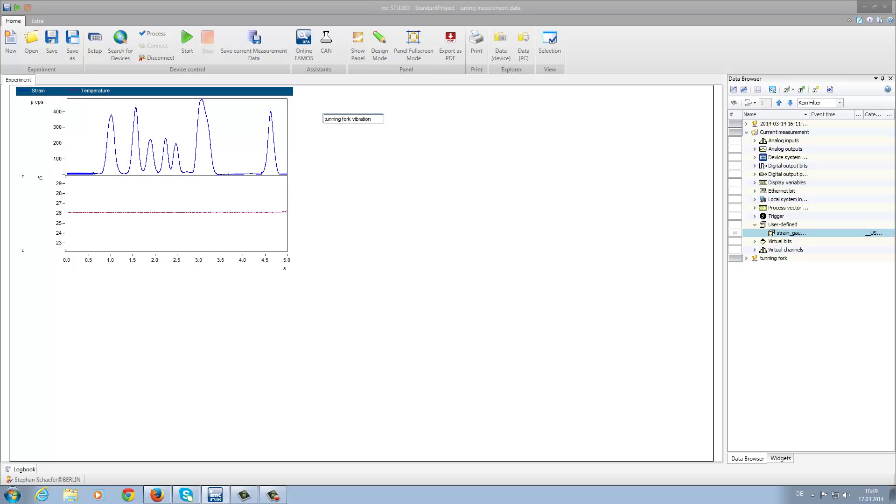
pyautogui.click(374, 121)
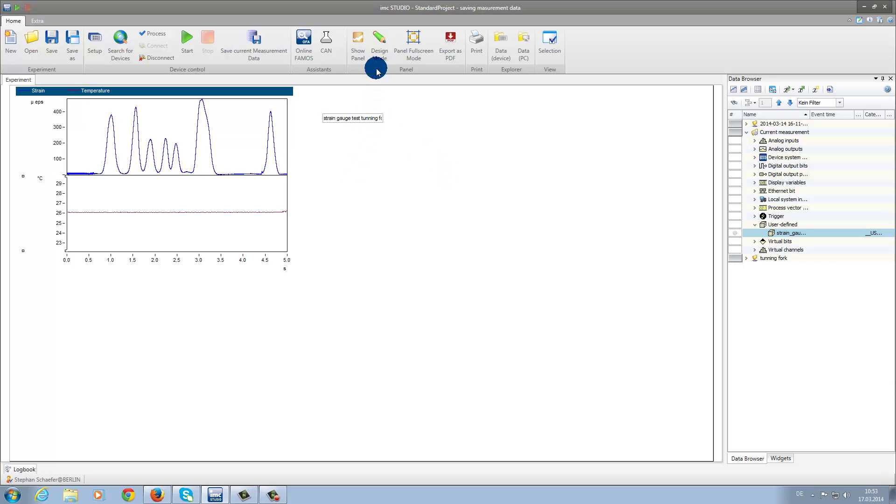
# Step: In Design Mode, widen the text box so its full text is visible
pyautogui.click(379, 44)
pyautogui.click(368, 119)
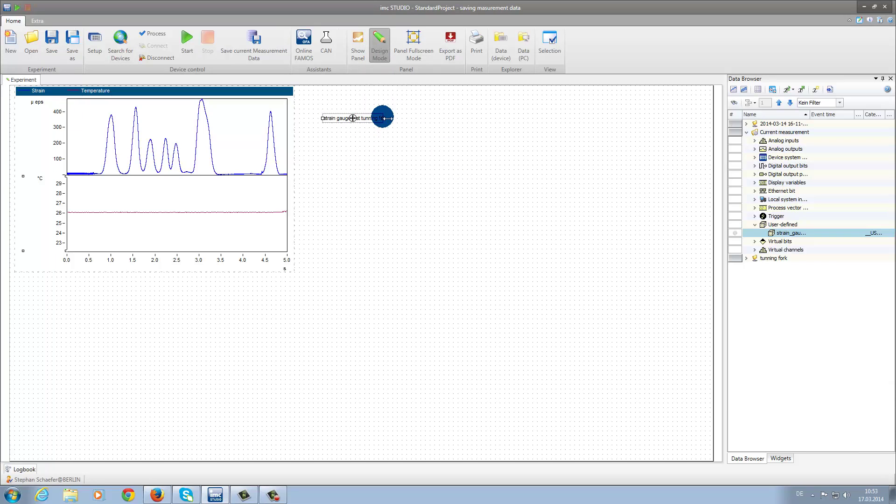
pyautogui.moveTo(385, 120); pyautogui.dragTo(416, 118)
pyautogui.click(380, 154)
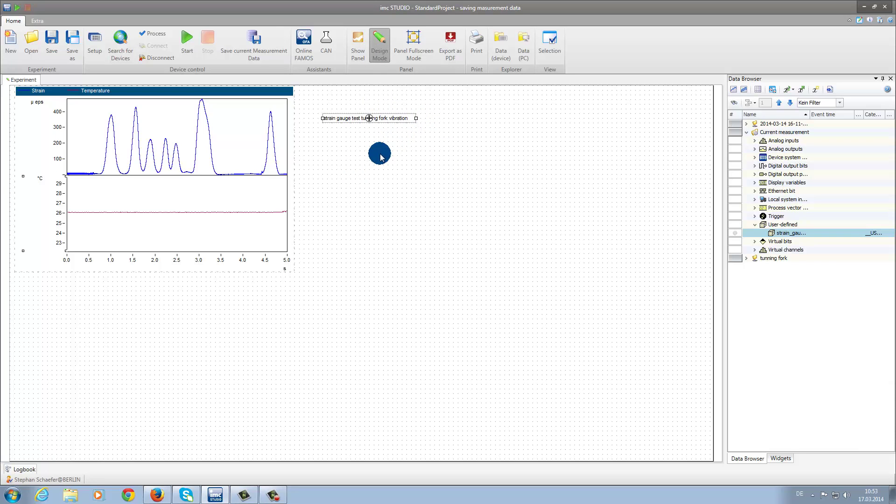
pyautogui.click(379, 56)
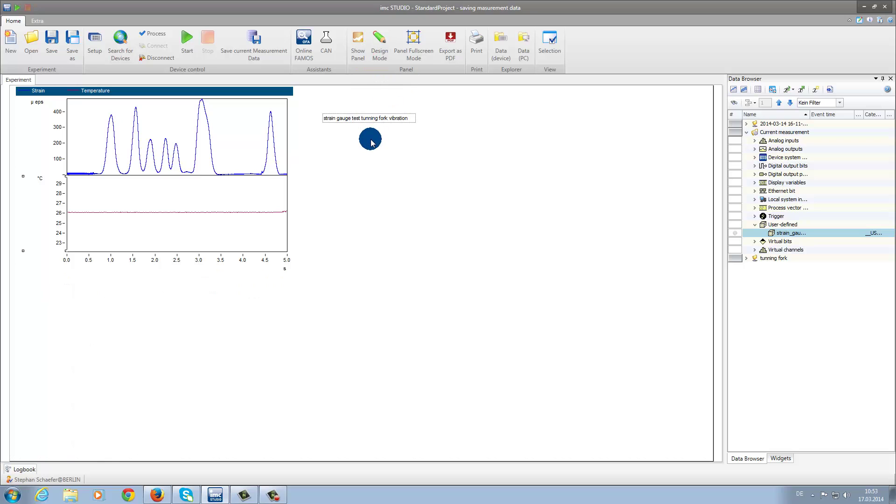
# Step: Enable 'Use the user-defined measurement folder structure' in Options' Measurement storage area
pyautogui.click(37, 21)
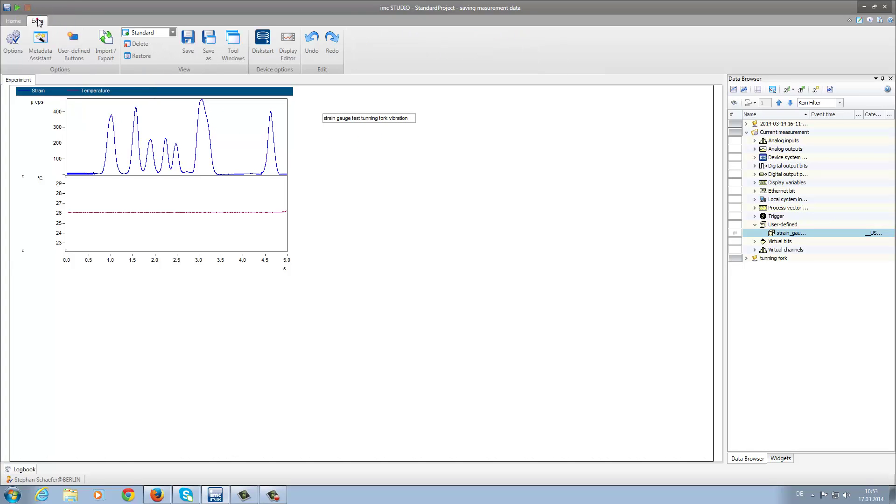
pyautogui.click(19, 38)
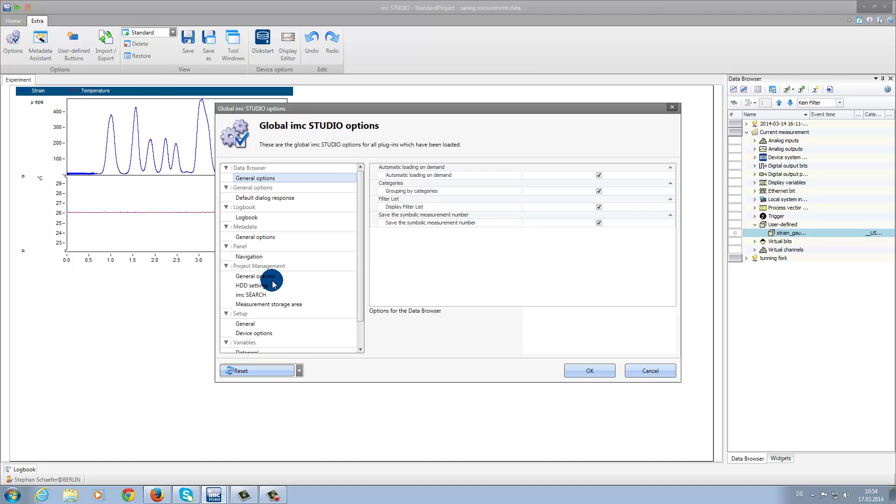
pyautogui.click(252, 305)
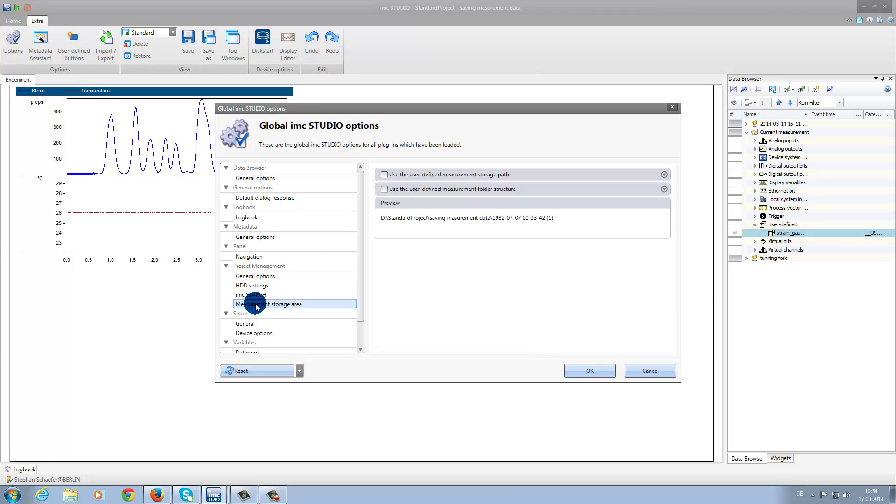
pyautogui.click(384, 190)
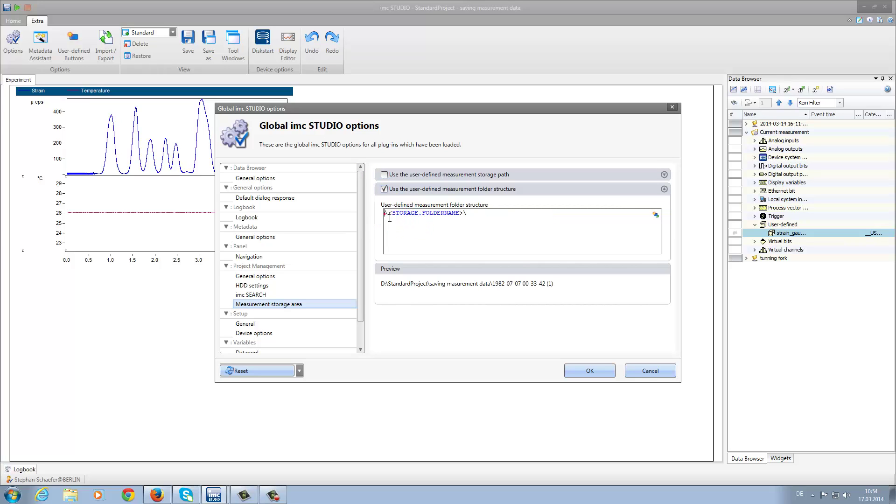
# Step: Prepend <VARS["strain_gauge_test"].VALUE>\ to the measurement folder structure
pyautogui.click(656, 214)
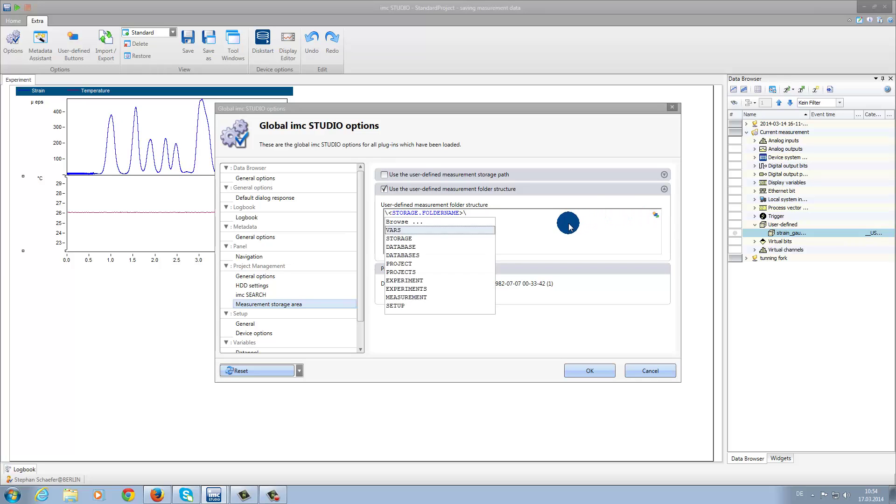
pyautogui.click(401, 232)
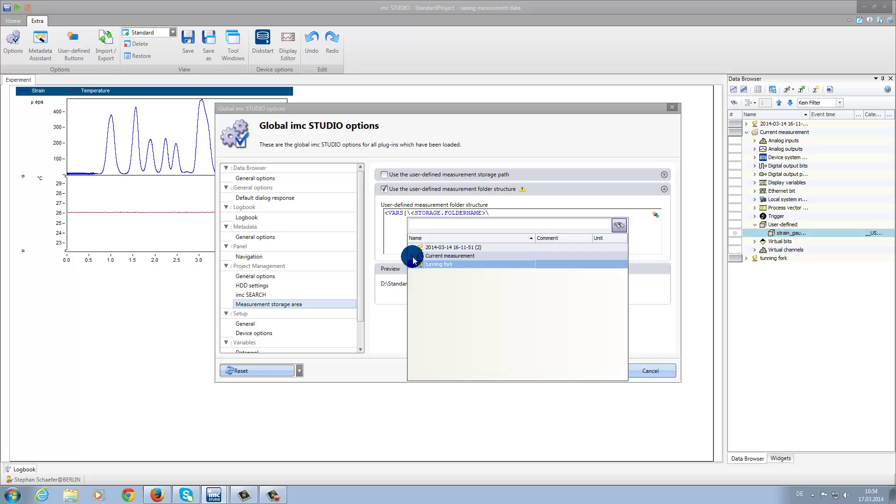
pyautogui.click(413, 256)
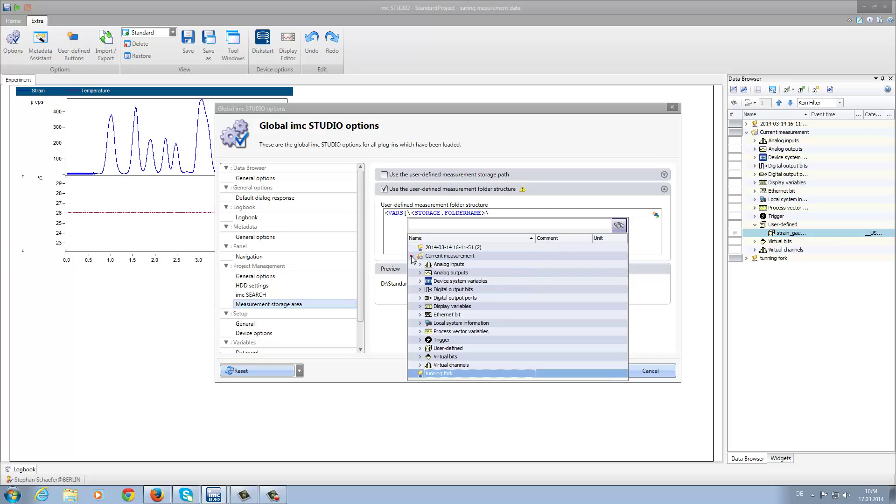
pyautogui.doubleClick(442, 349)
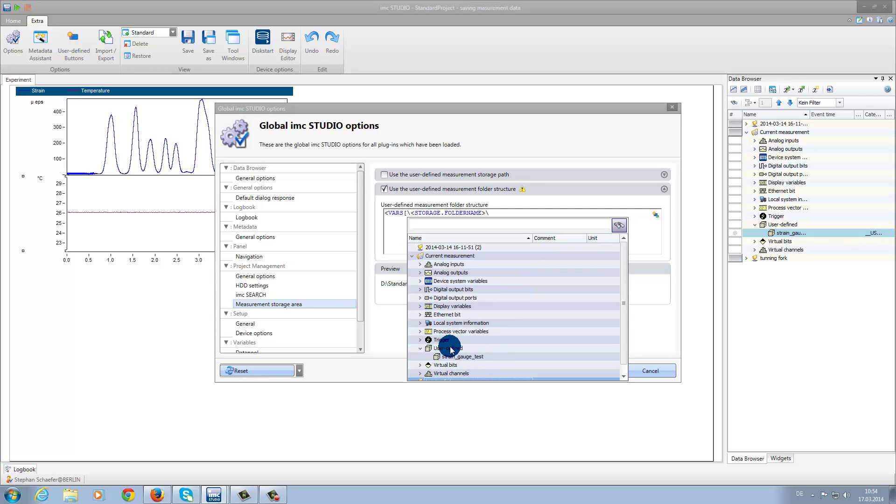
pyautogui.doubleClick(456, 358)
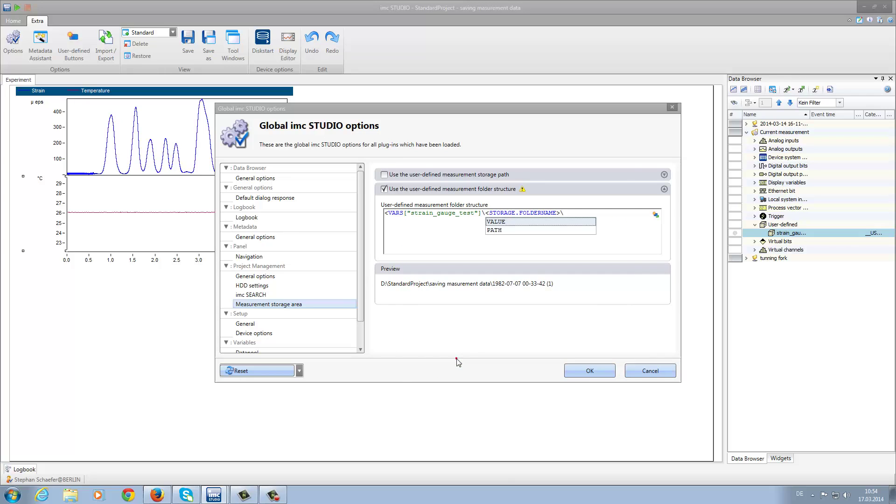
pyautogui.doubleClick(503, 223)
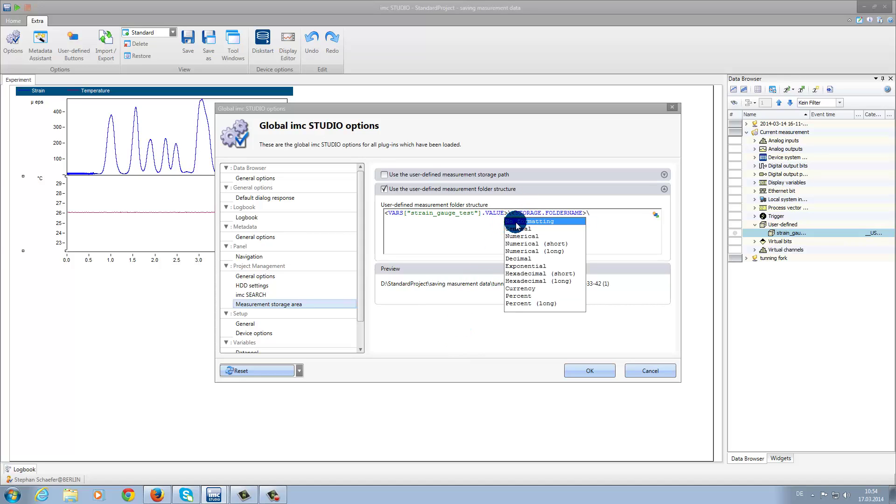
pyautogui.click(519, 225)
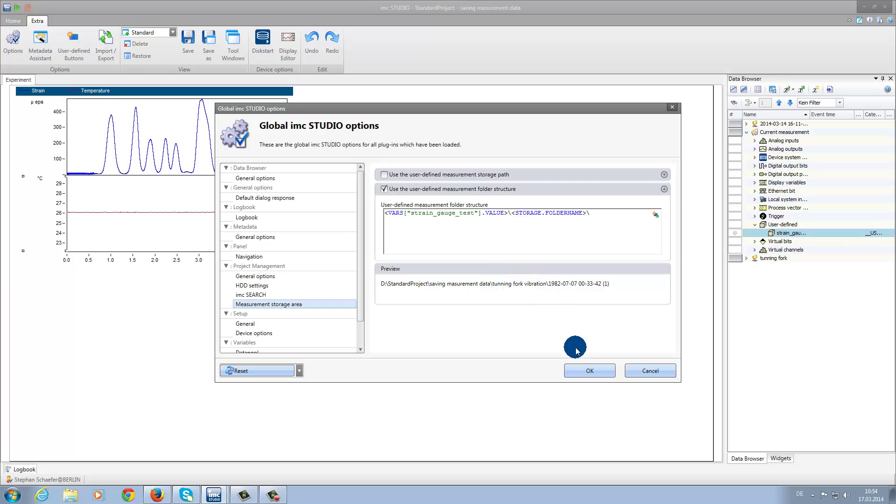
# Step: Save the changed options and record a new measurement under the 'tunning fork vibration' folder
pyautogui.click(586, 372)
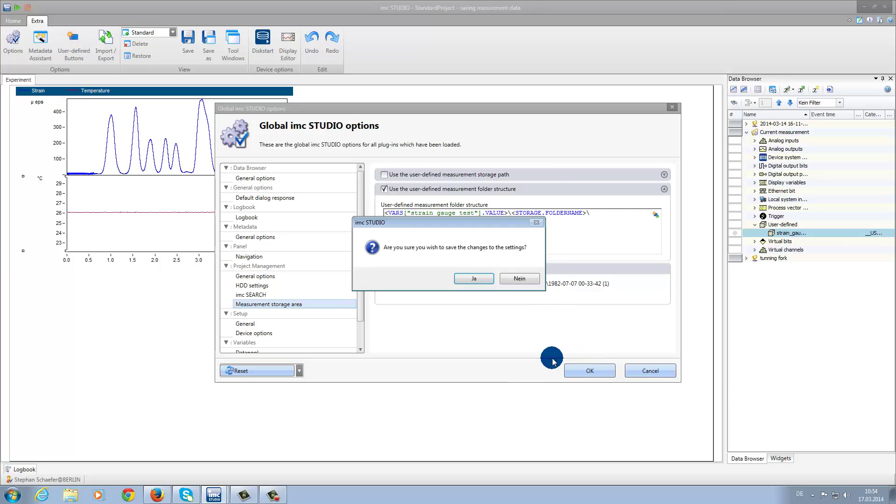
pyautogui.click(465, 280)
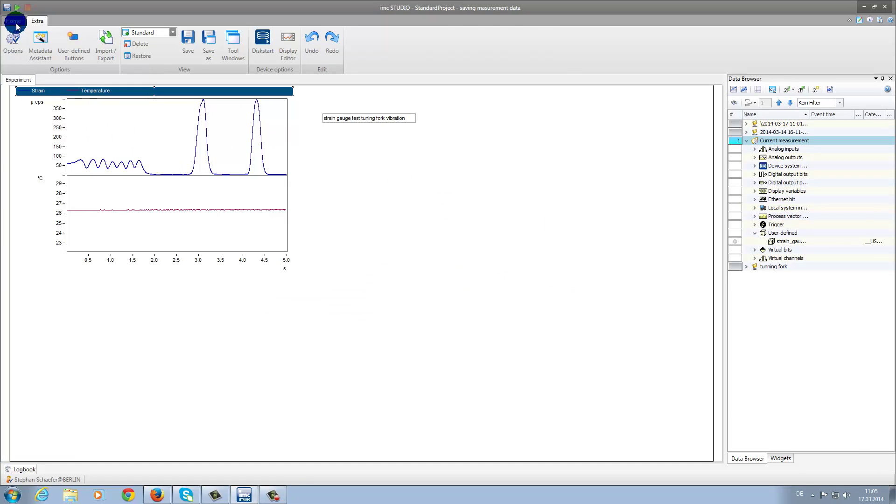
pyautogui.click(13, 21)
pyautogui.click(187, 40)
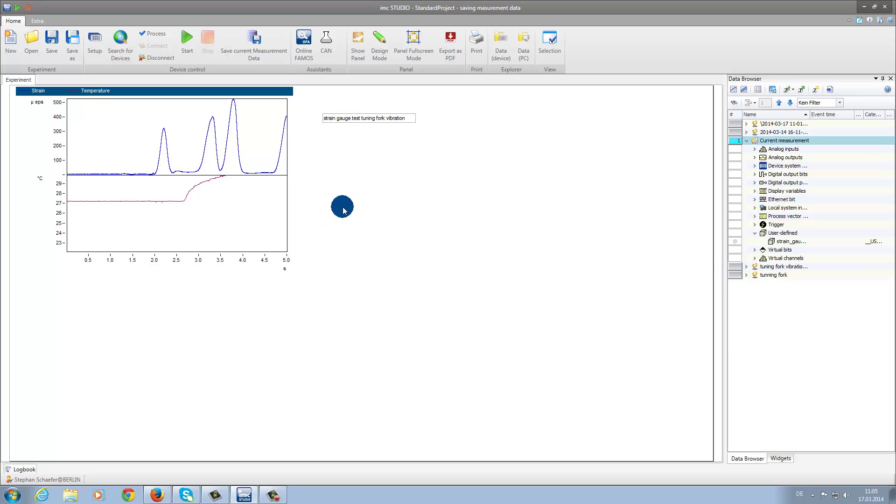
# Step: Overwrite the panel text box entry with 'maximum strain test'
pyautogui.click(413, 120)
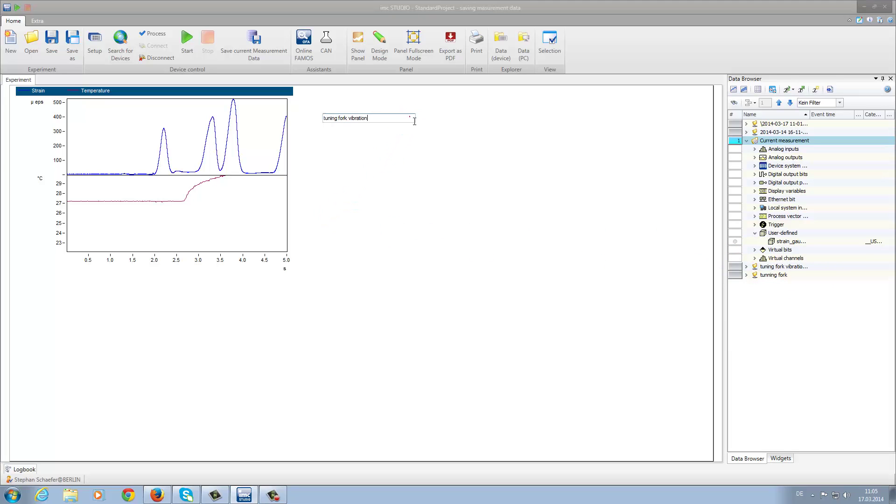
pyautogui.doubleClick(379, 123)
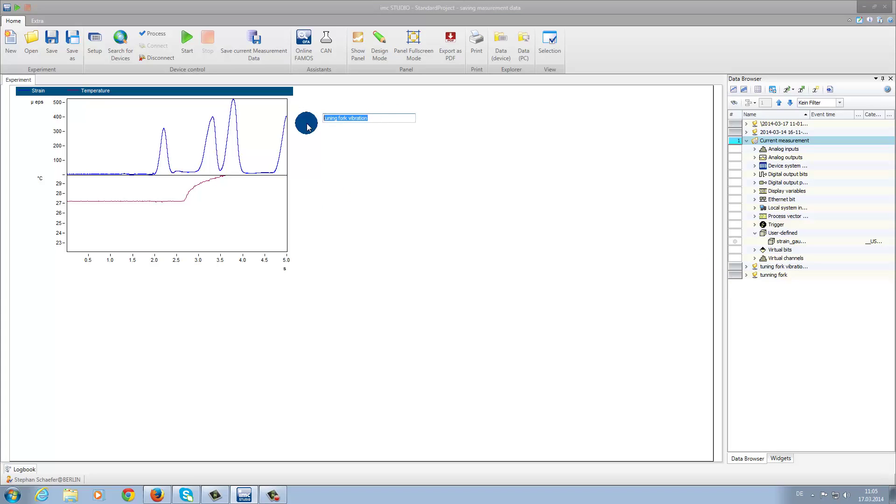
pyautogui.write('maximum strain test')
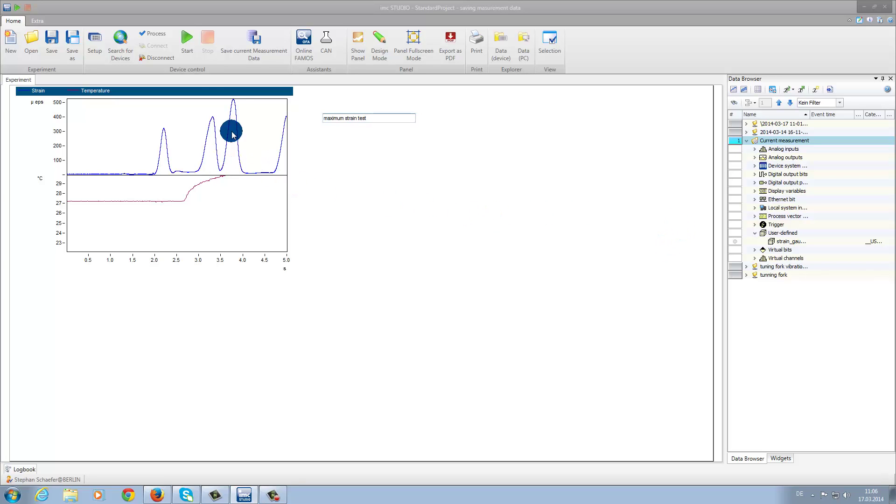
# Step: Record a new measurement and widen the Data Browser Name column to show 'maximum strain test'
pyautogui.click(185, 48)
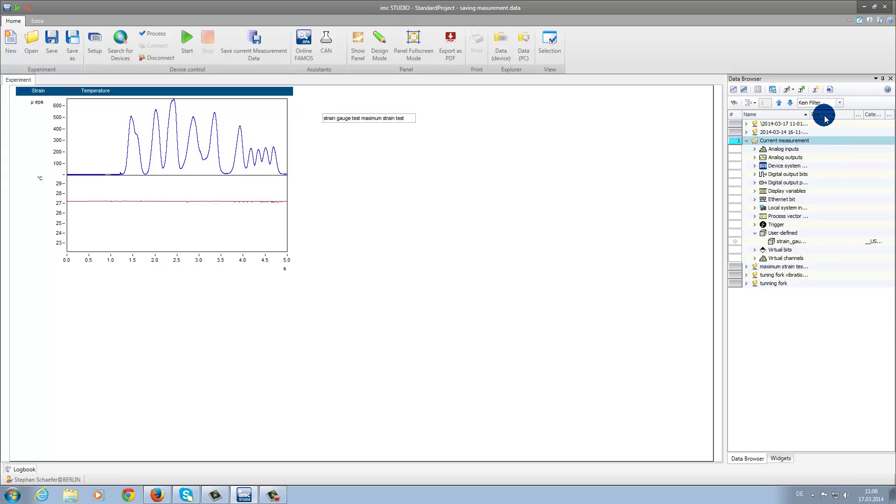
pyautogui.moveTo(811, 117); pyautogui.dragTo(828, 120)
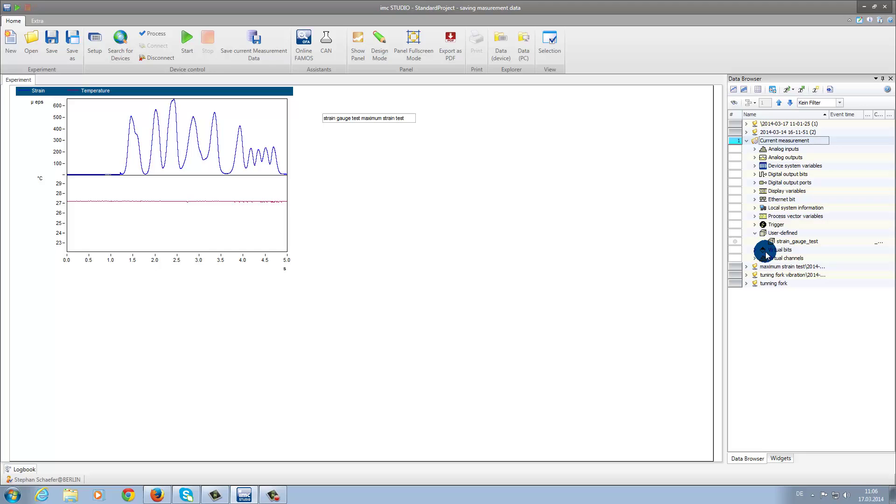